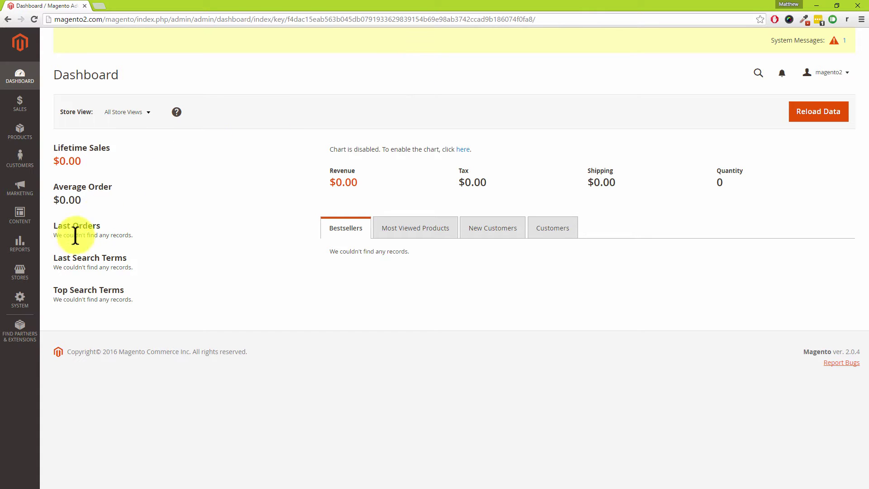
# Step: Go to Stores > Configuration and keep the scope on Default Config
pyautogui.click(28, 277)
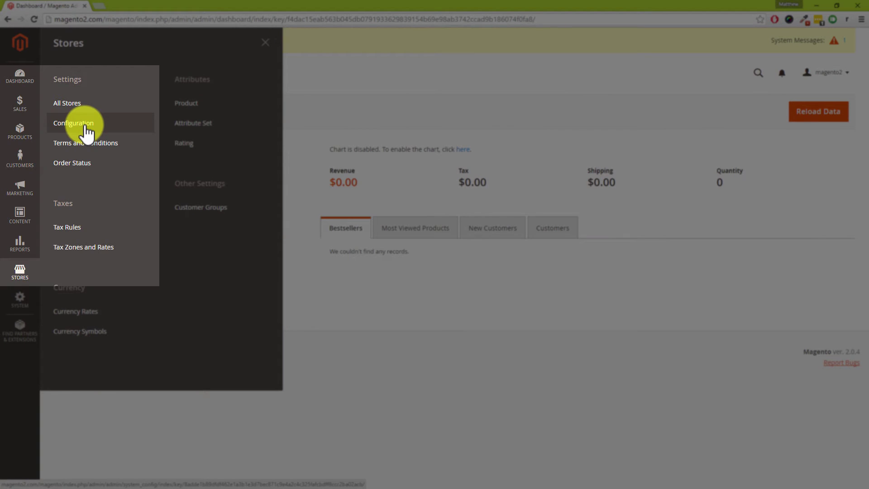
pyautogui.click(85, 127)
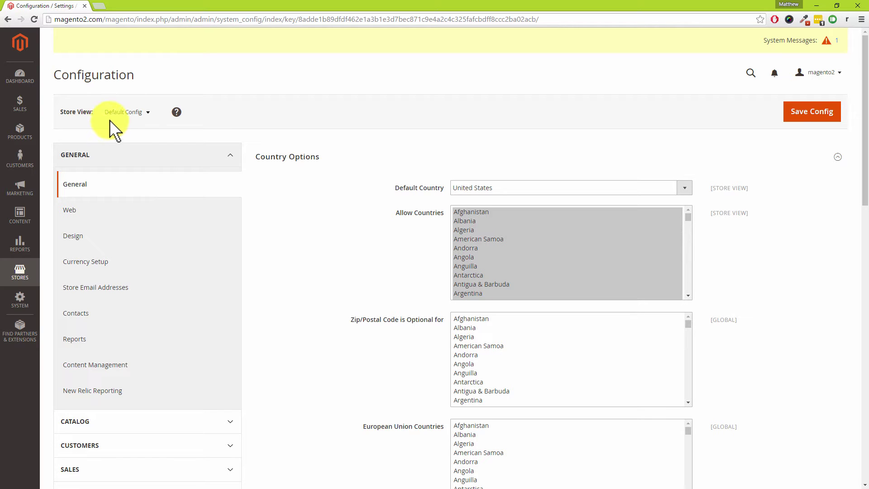
pyautogui.click(151, 115)
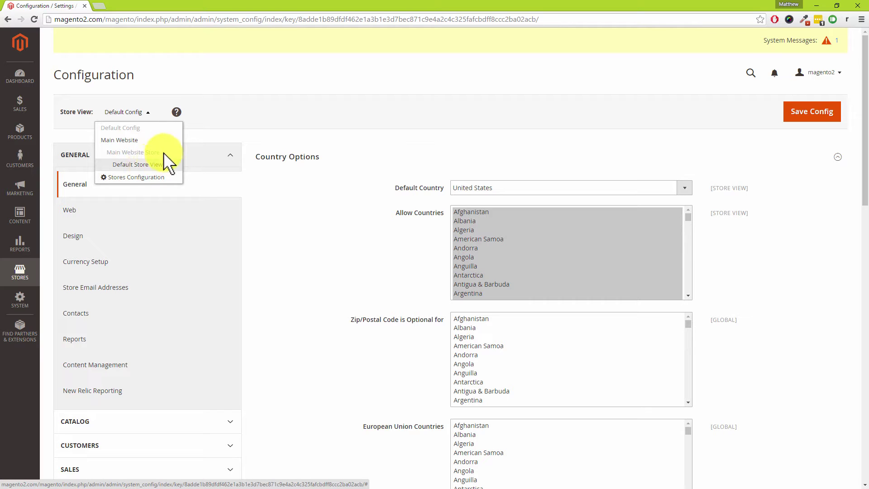
pyautogui.click(205, 134)
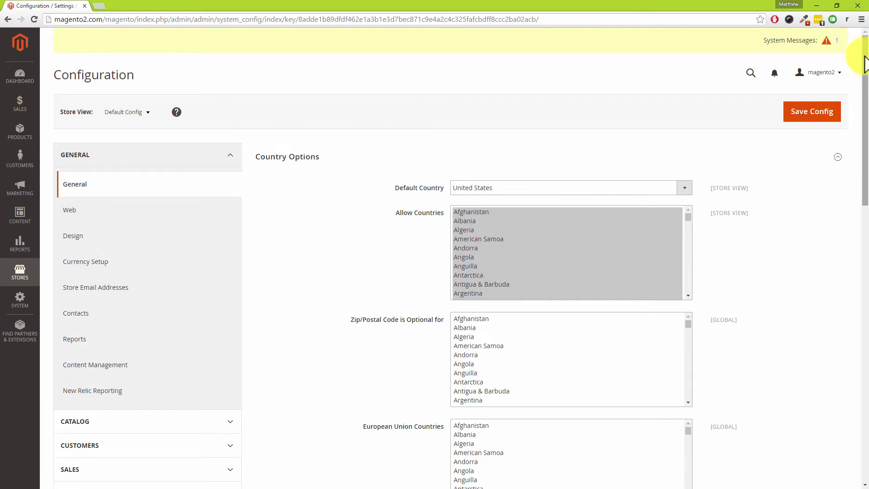
# Step: Open Sales > Shipping Methods and collapse the Flat Rate section
pyautogui.moveTo(863, 58); pyautogui.dragTo(864, 197)
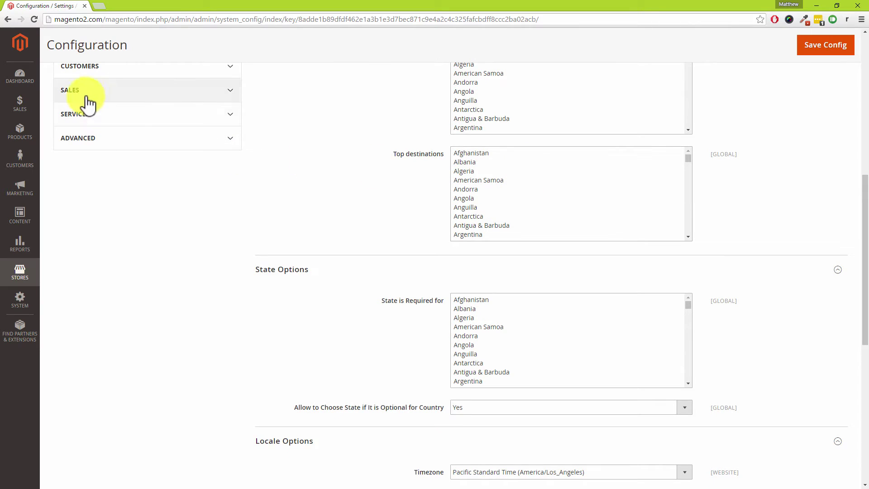
pyautogui.click(231, 91)
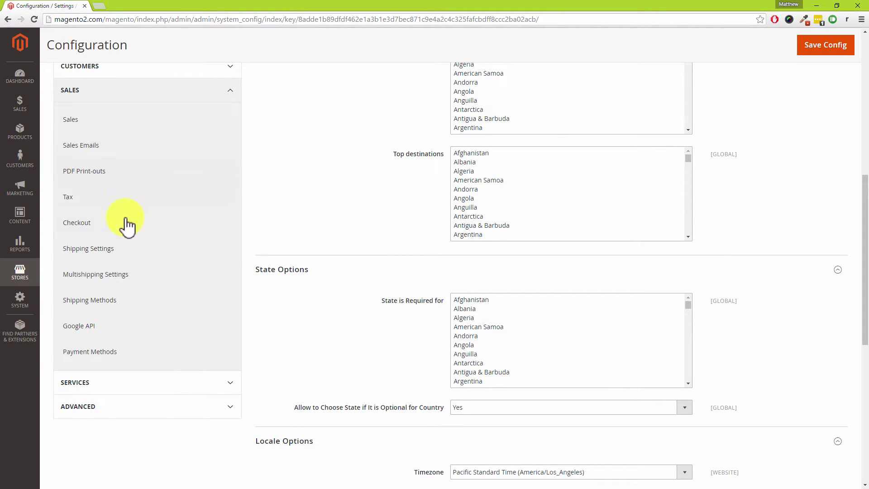
pyautogui.click(97, 301)
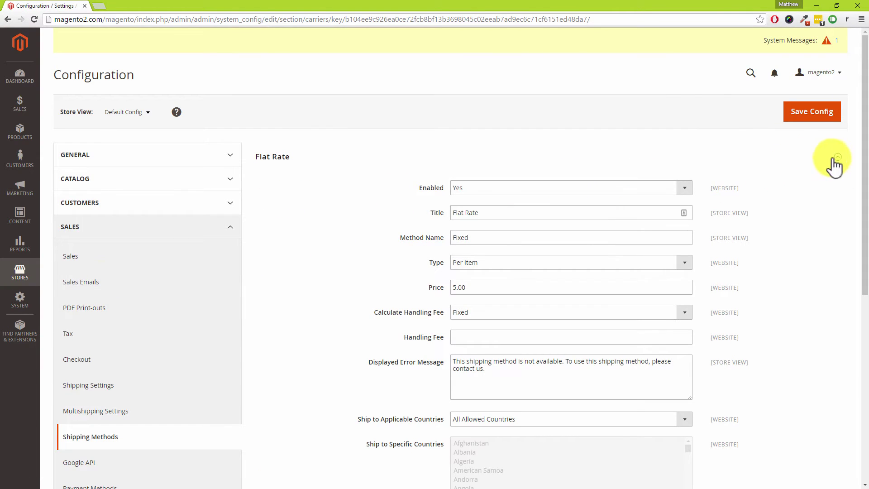
pyautogui.click(836, 157)
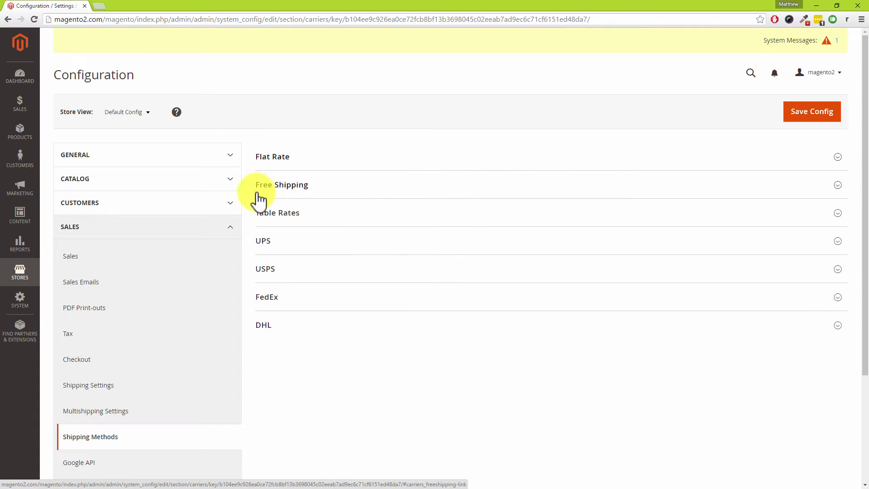
# Step: Expand the Free Shipping section and set Enabled to Yes
pyautogui.click(838, 185)
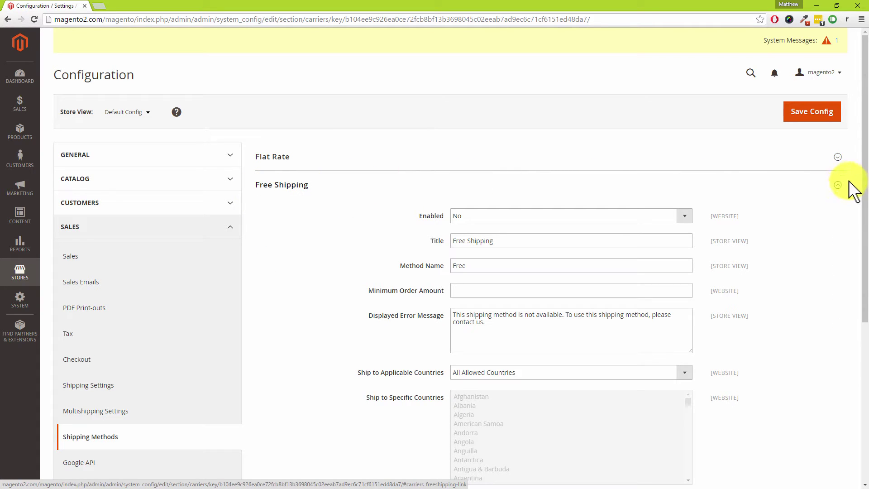
pyautogui.scroll(-2, 861, 163)
pyautogui.moveTo(863, 177); pyautogui.dragTo(864, 222)
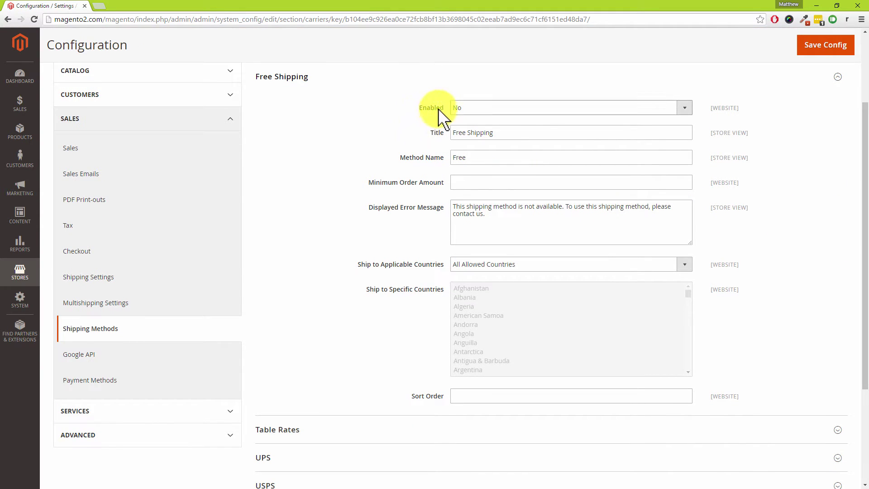
pyautogui.click(469, 109)
pyautogui.click(466, 121)
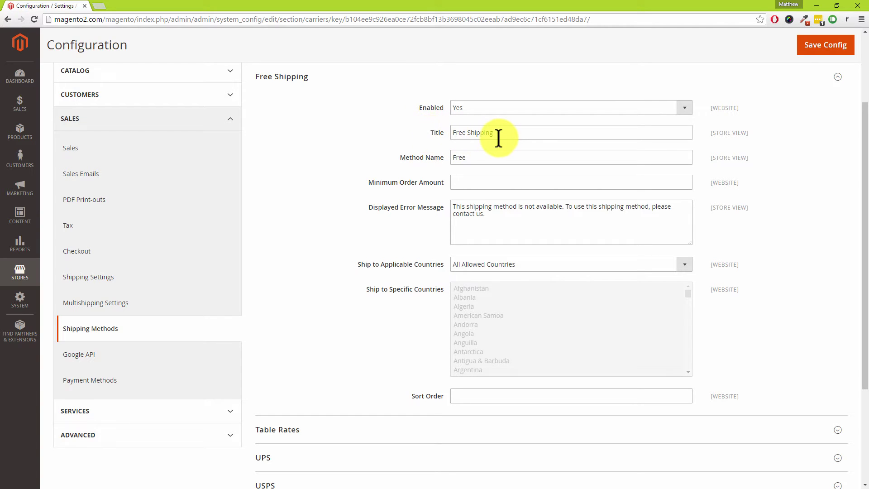
# Step: Leave the title as Free Shipping and move to the Minimum Order Amount field
pyautogui.moveTo(498, 138); pyautogui.dragTo(468, 134)
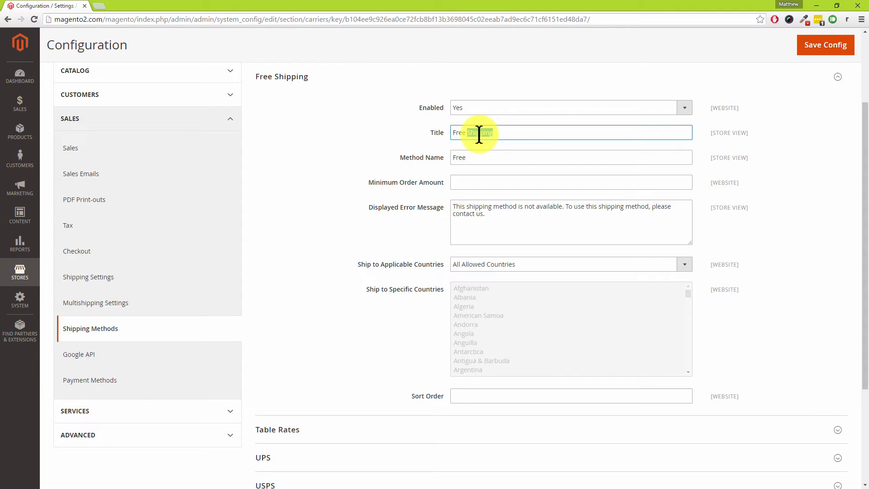
pyautogui.click(502, 133)
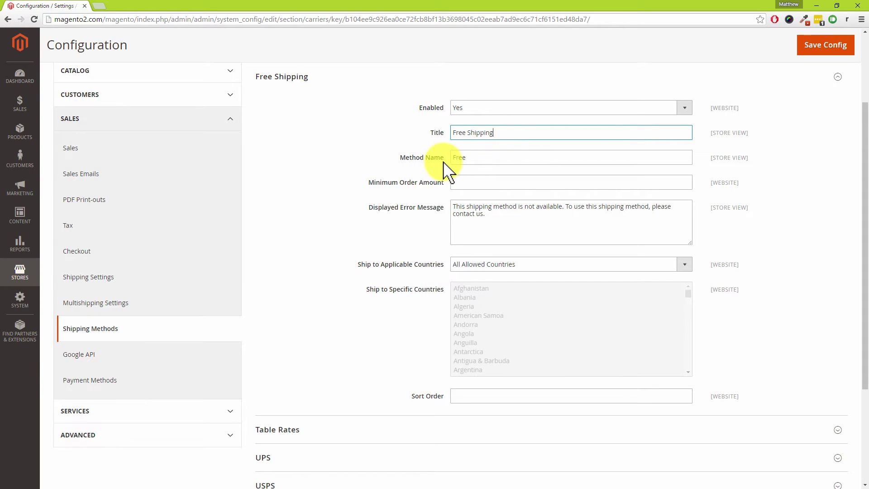
pyautogui.click(458, 181)
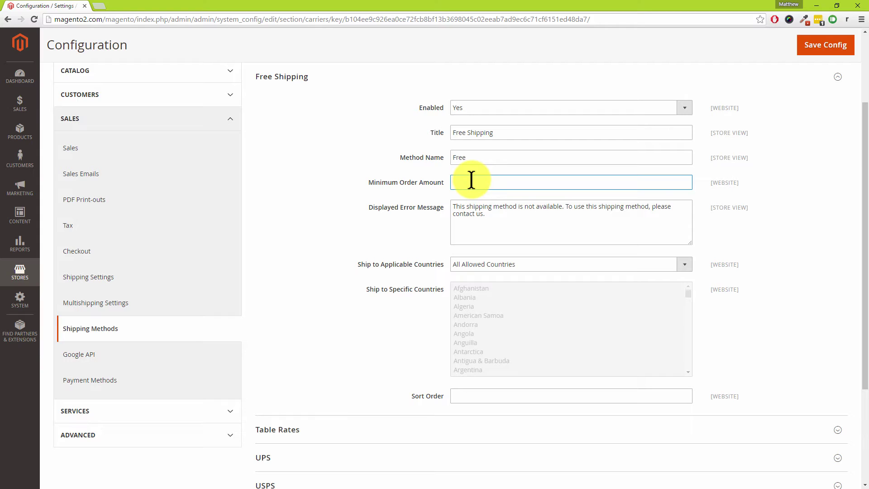
# Step: Enter 50 as the Free Shipping Minimum Order Amount
pyautogui.write('50')
pyautogui.moveTo(864, 117); pyautogui.dragTo(856, 158)
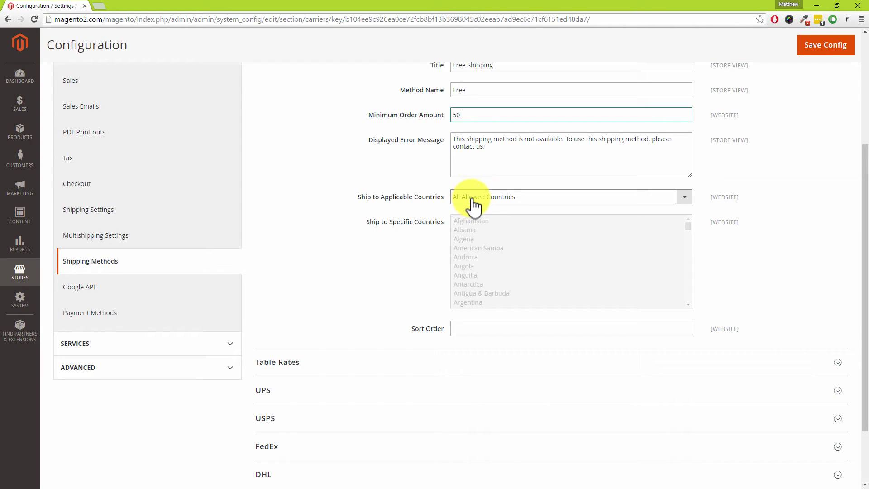
# Step: Set Ship to Applicable Countries to Specific Countries and select United Kingdom
pyautogui.click(500, 198)
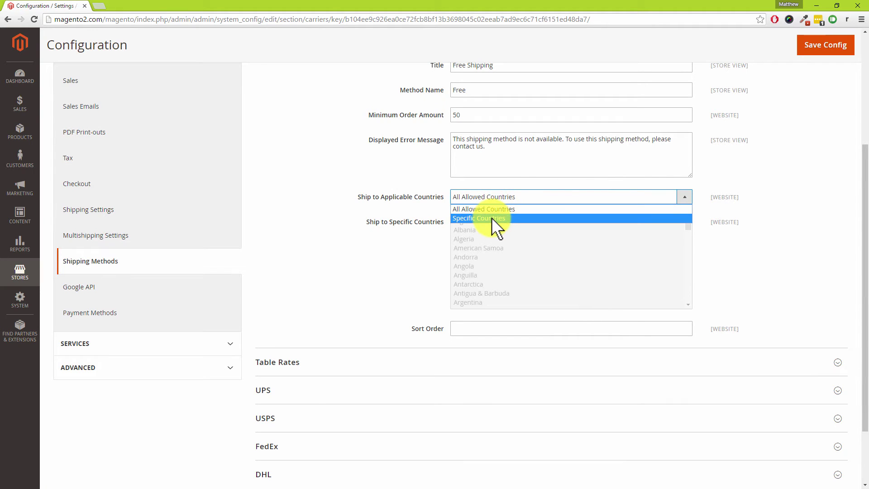
pyautogui.click(491, 218)
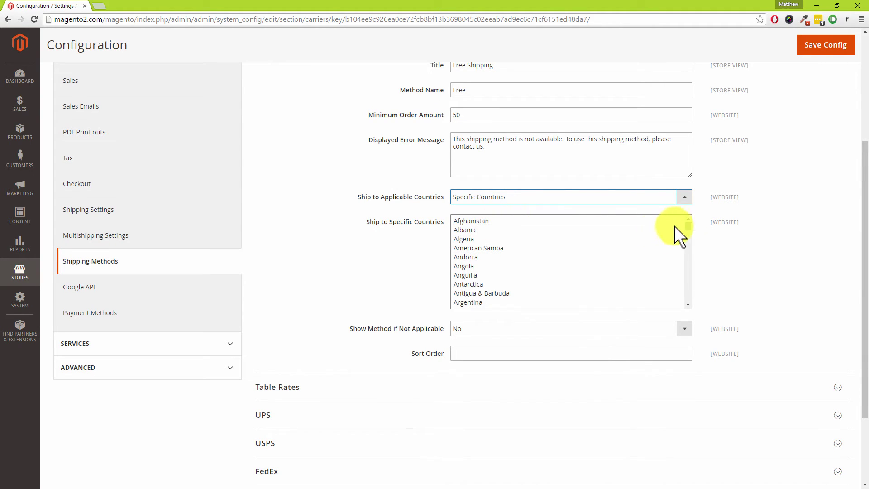
pyautogui.moveTo(685, 224); pyautogui.dragTo(699, 292)
pyautogui.click(470, 267)
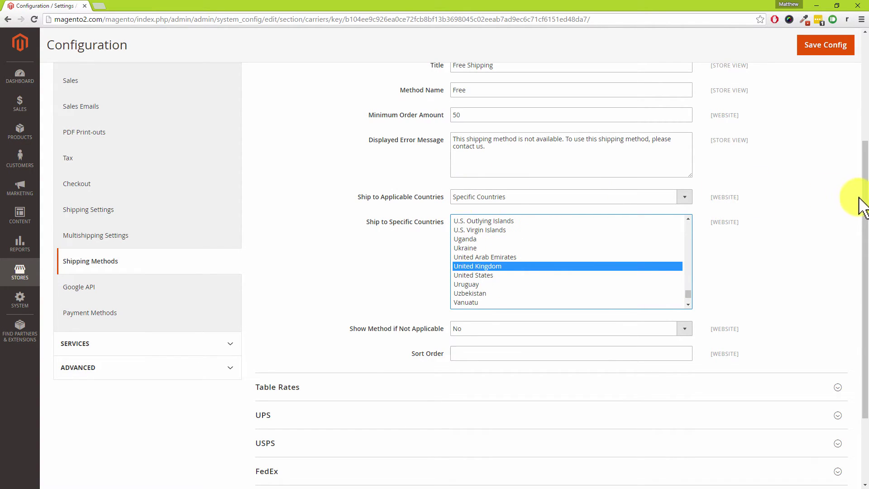
pyautogui.scroll(1, 860, 194)
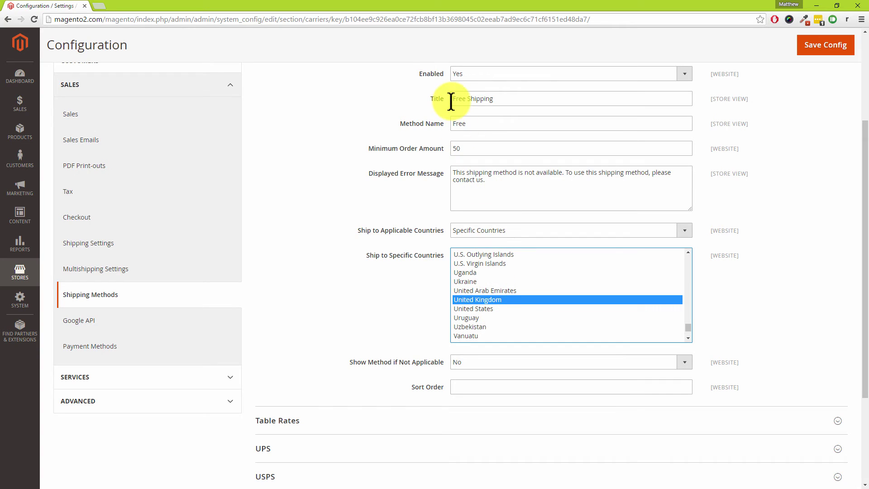
# Step: Delete the 50 minimum order amount and switch the allowed country to United States
pyautogui.doubleClick(468, 150)
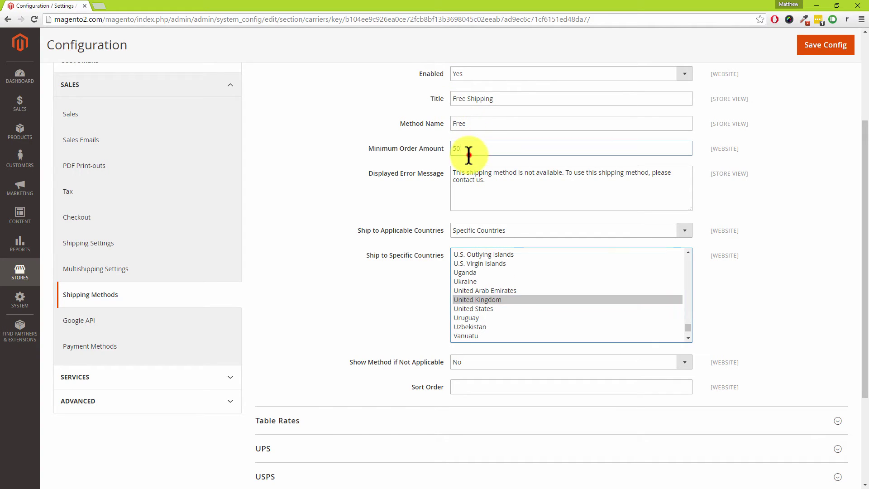
pyautogui.press('BackSpace')
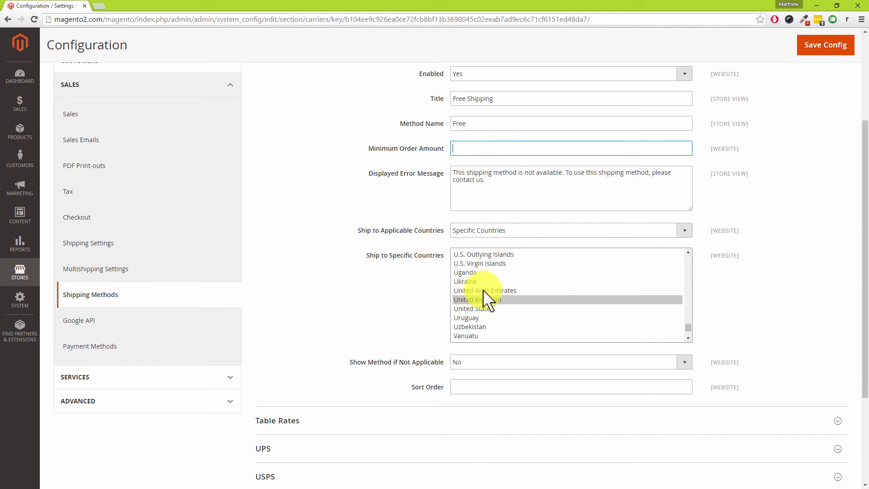
pyautogui.click(478, 308)
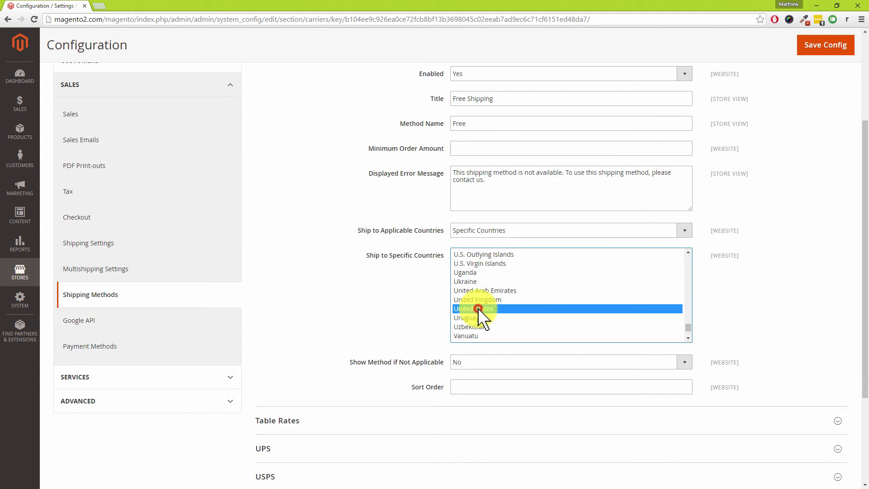
# Step: Try 30 and 99 as the Minimum Order Amount, then leave the field empty
pyautogui.click(466, 148)
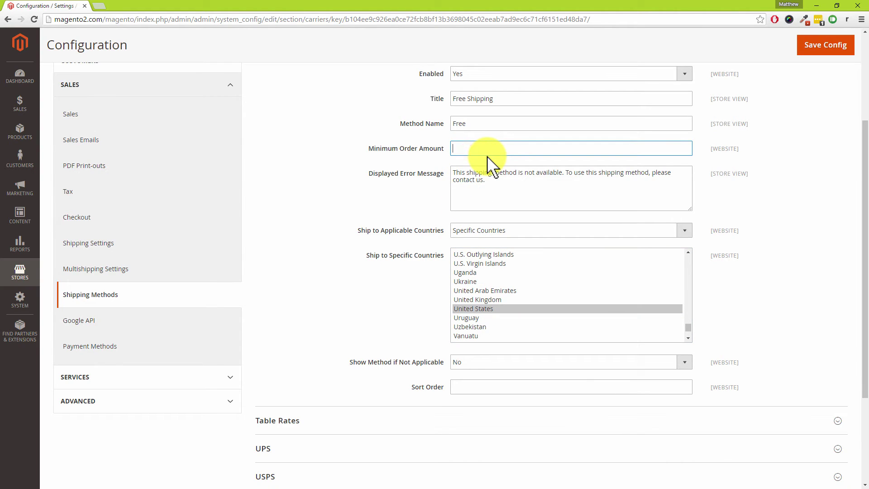
pyautogui.write('30')
pyautogui.press('BackSpace')
pyautogui.press('BackSpace')
pyautogui.write('99')
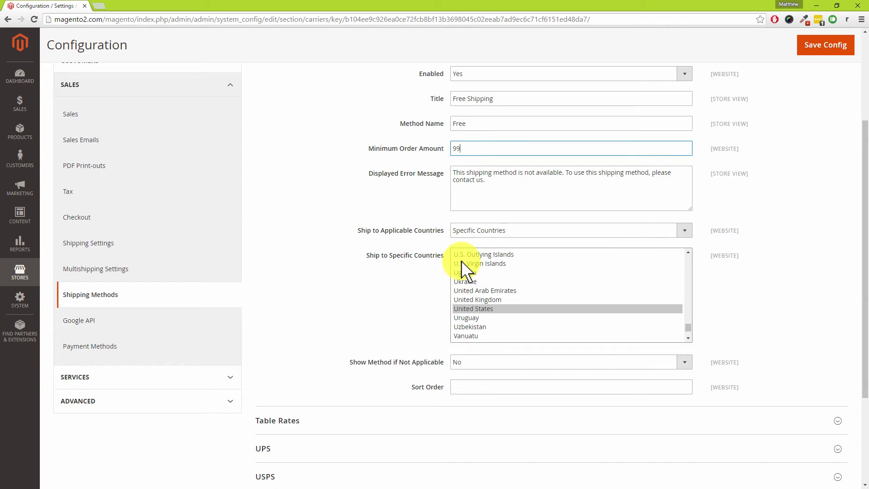
pyautogui.press('BackSpace')
pyautogui.press('BackSpace')
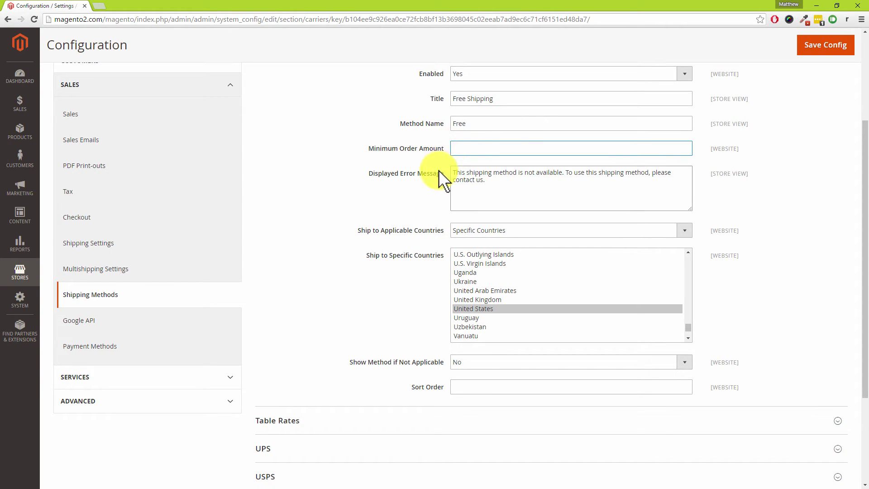
pyautogui.moveTo(864, 174); pyautogui.dragTo(865, 232)
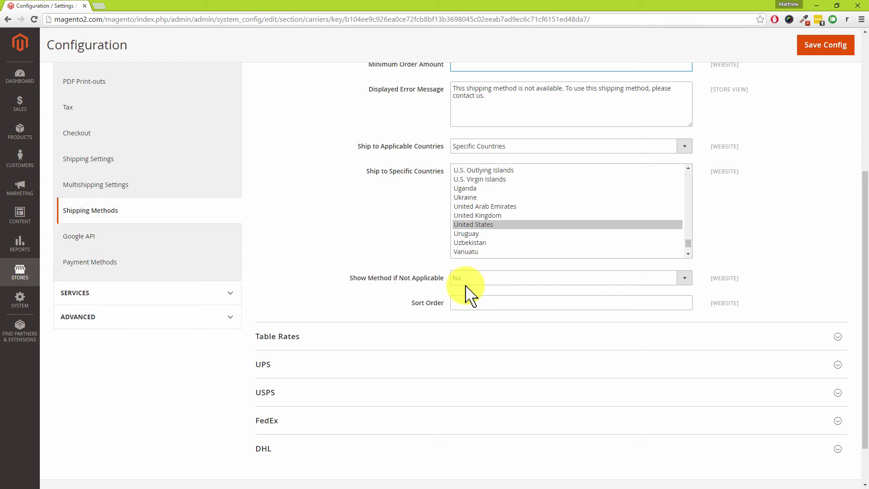
# Step: Re-enter 50 as the Minimum Order Amount and save the configuration
pyautogui.moveTo(863, 208); pyautogui.dragTo(860, 135)
pyautogui.write('50')
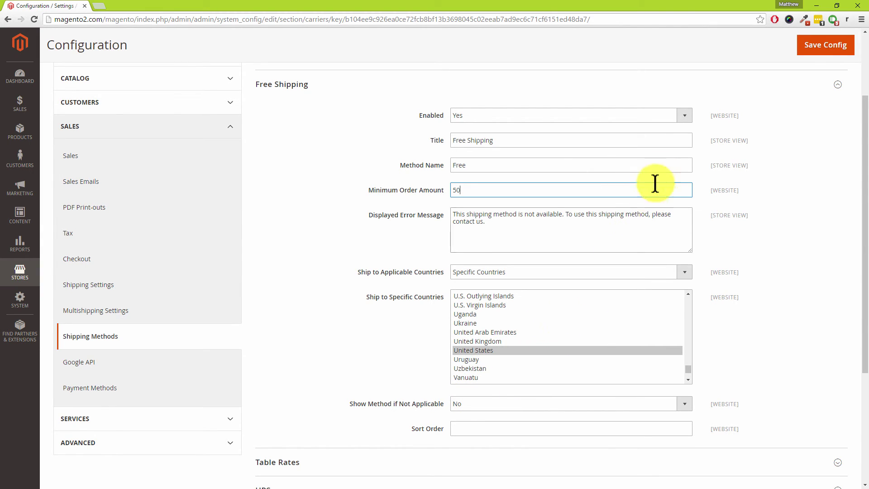
pyautogui.click(827, 57)
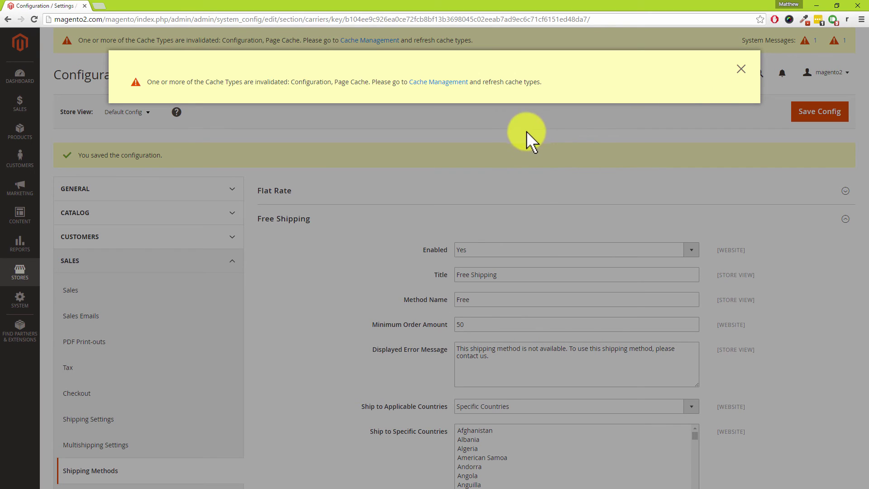
# Step: In Cache Management, select all 12 cache types and refresh them
pyautogui.click(438, 81)
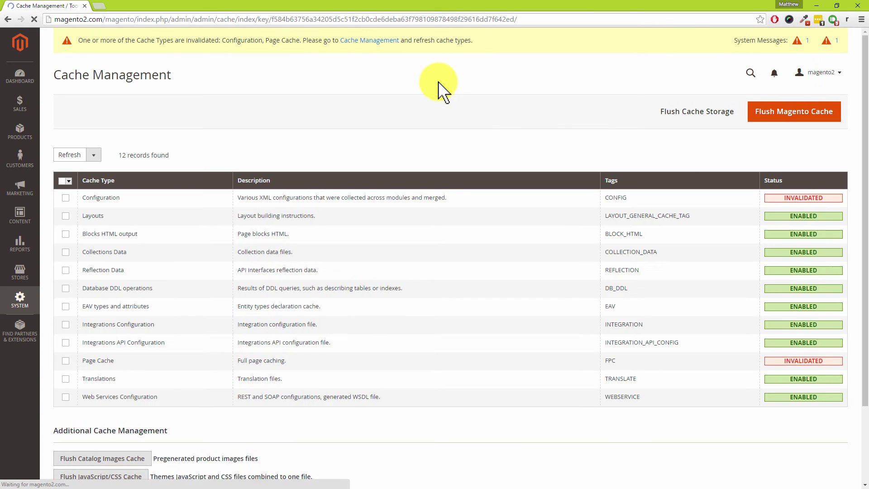
pyautogui.click(68, 182)
pyautogui.click(77, 203)
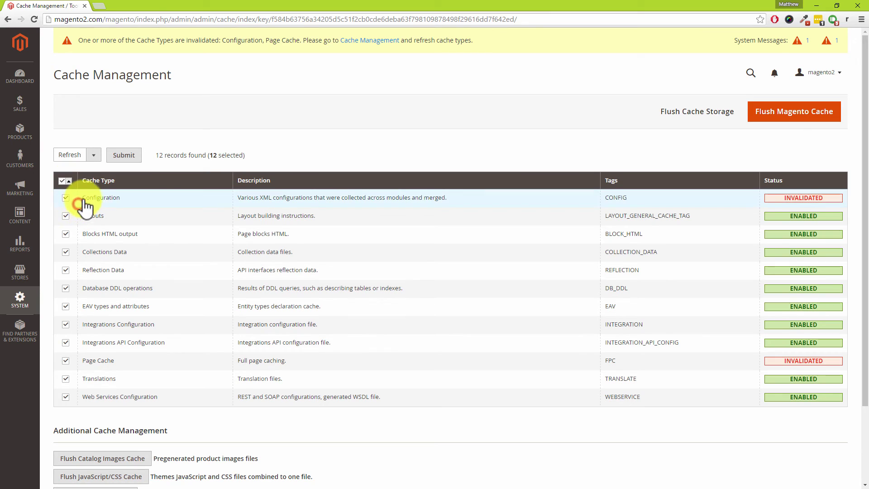
pyautogui.click(125, 155)
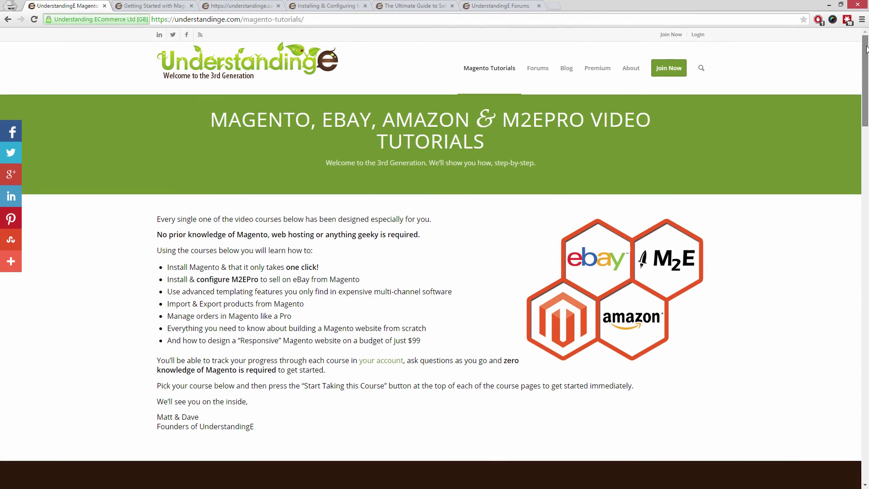
# Step: Scroll through the UnderstandingE Magento tutorials page
pyautogui.moveTo(866, 49); pyautogui.dragTo(866, 274)
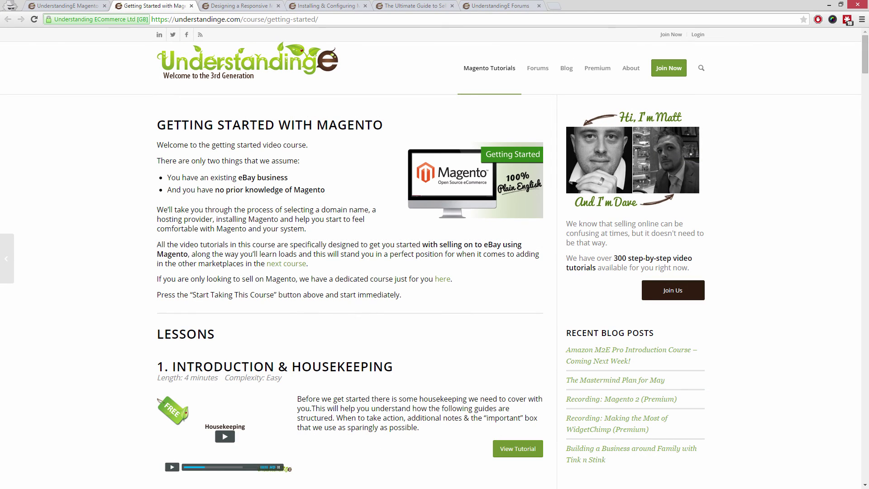
pyautogui.moveTo(865, 45); pyautogui.dragTo(865, 60)
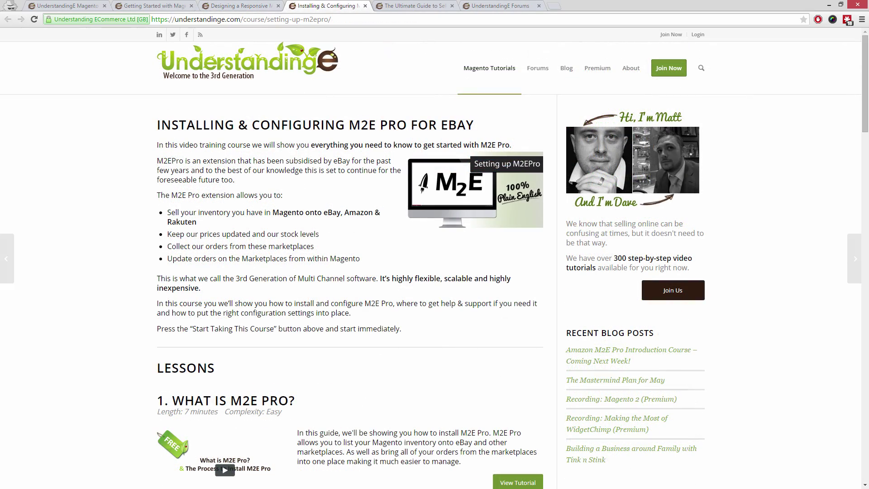